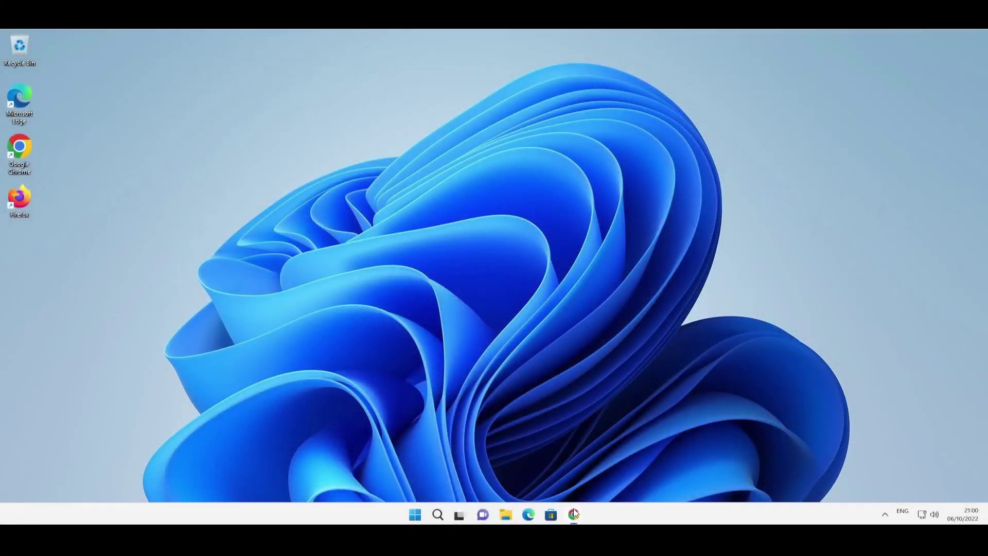
Switch to the Chrome window and download the media creation tool from the Create Windows 11 Installation Media section
left_click(574, 513)
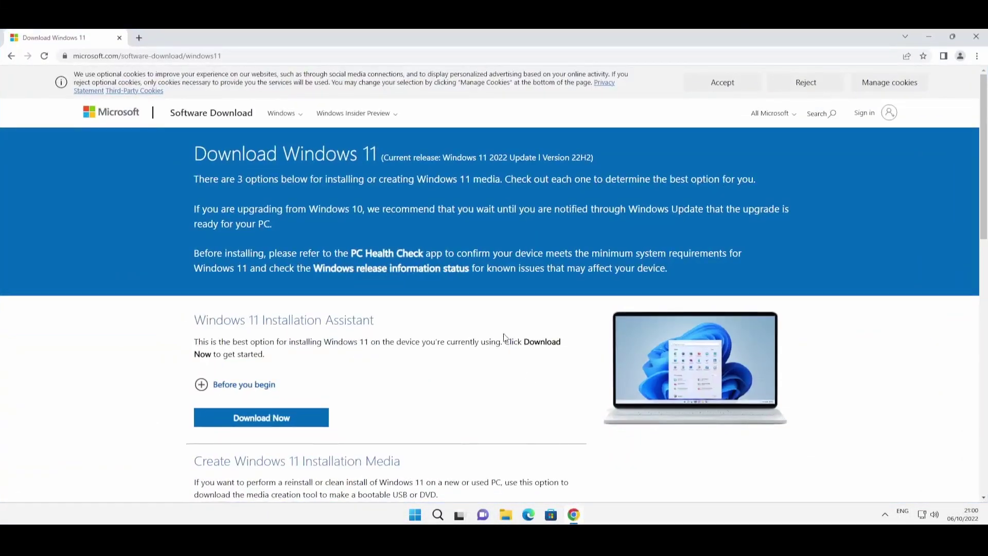
scroll(505, 337, "down", 4)
left_click_drag(194, 256, 331, 348)
left_click(452, 357)
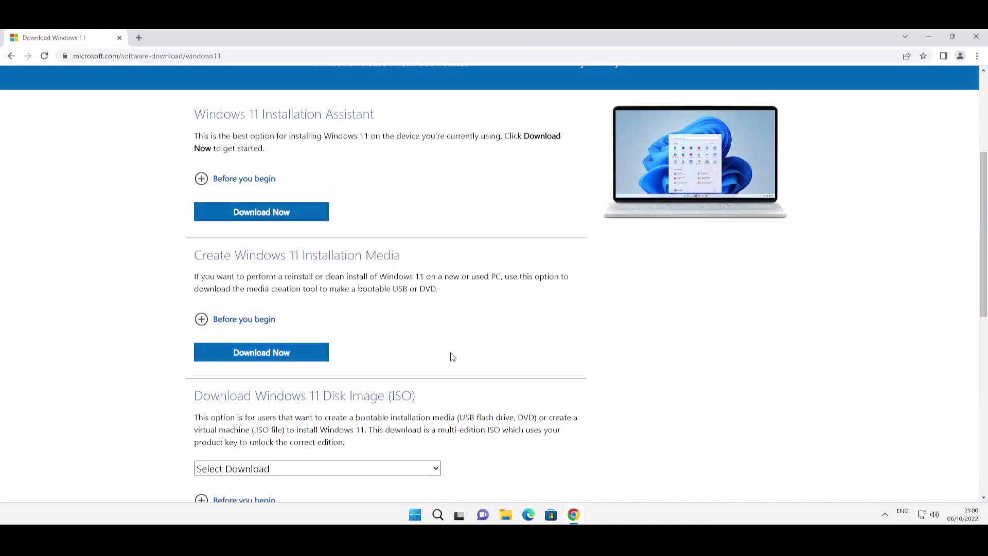
left_click(289, 357)
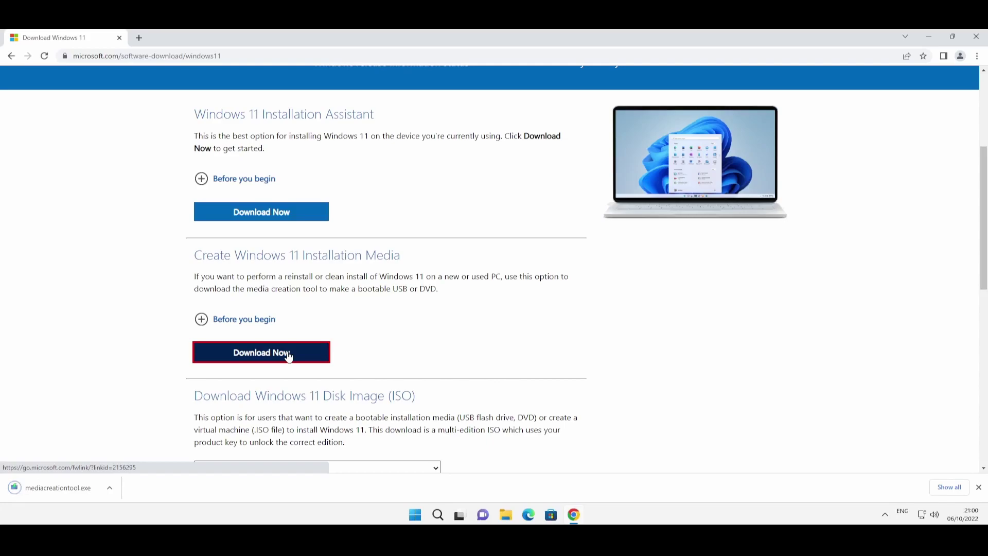
Run the downloaded mediacreationtool.exe, allow it to make changes to the device, and accept the licence terms
left_click(79, 484)
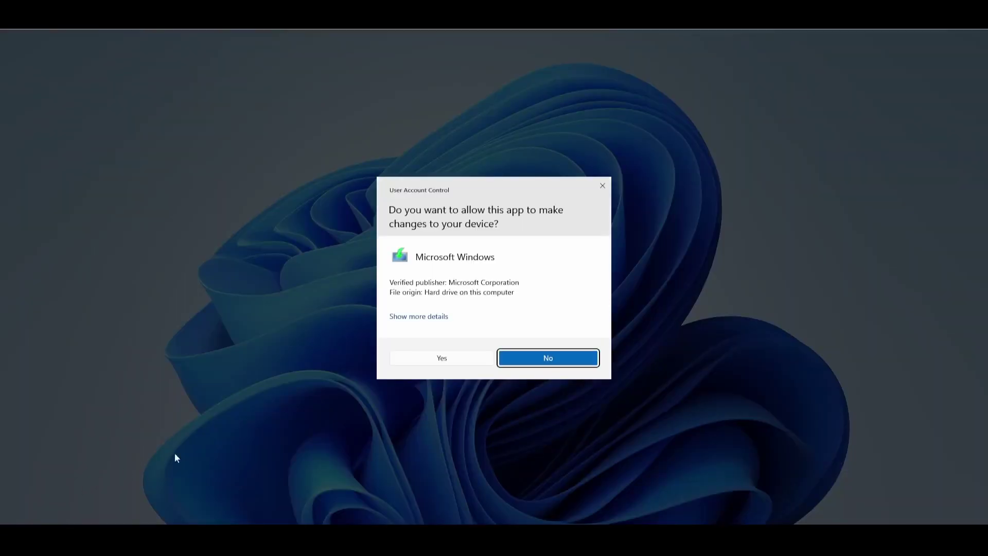
left_click(424, 363)
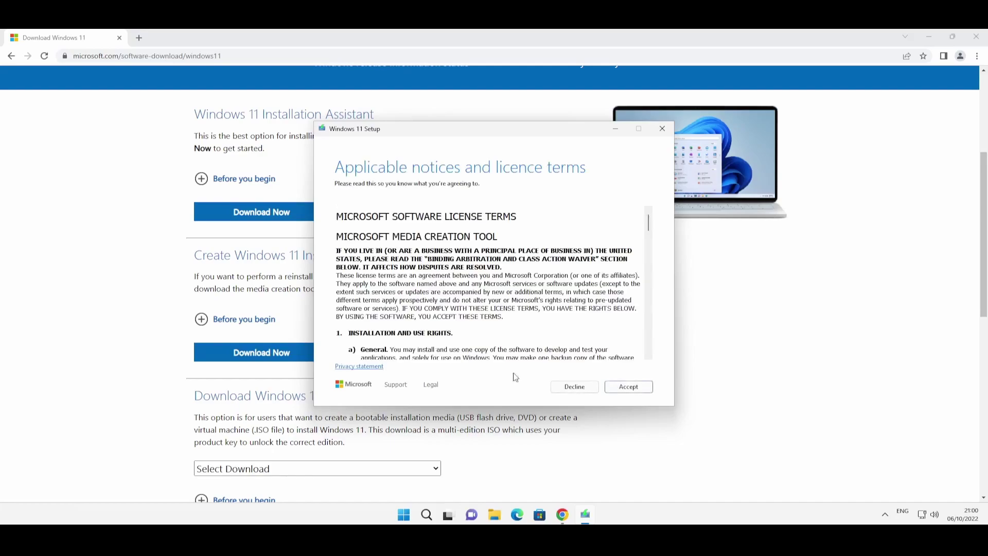
left_click(629, 387)
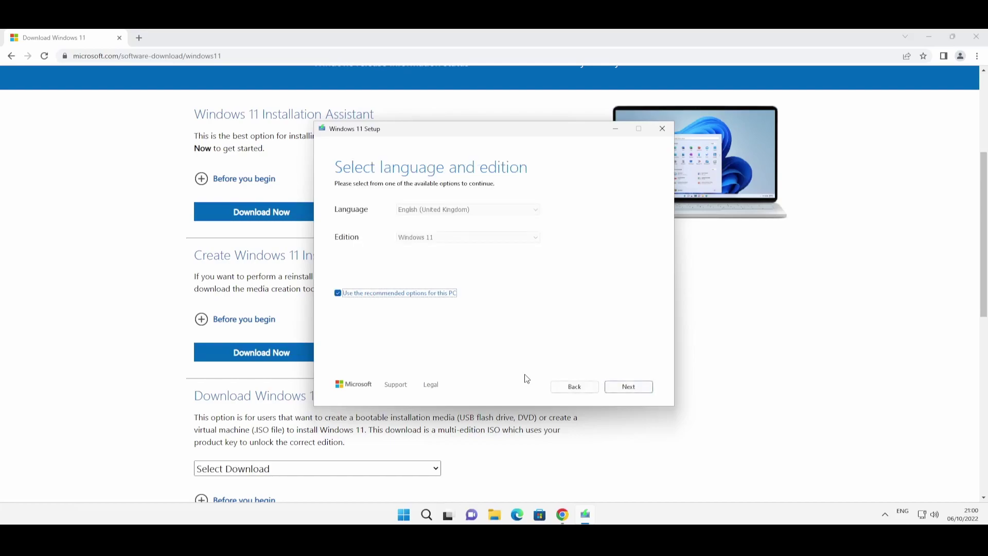
Create Windows 11 installation media on USB flash drive E: with the recommended language and edition, then finish setup and close the browser
left_click(626, 387)
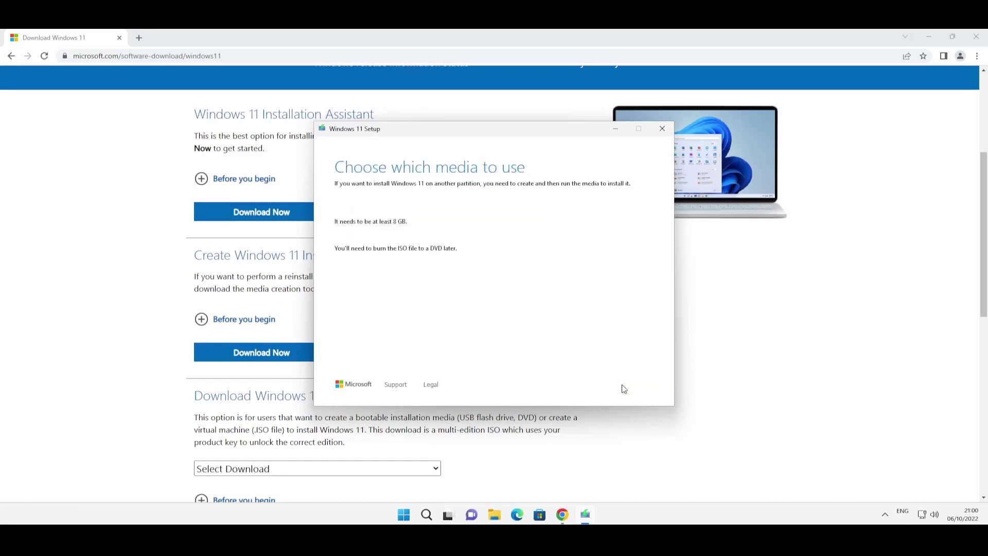
left_click(625, 388)
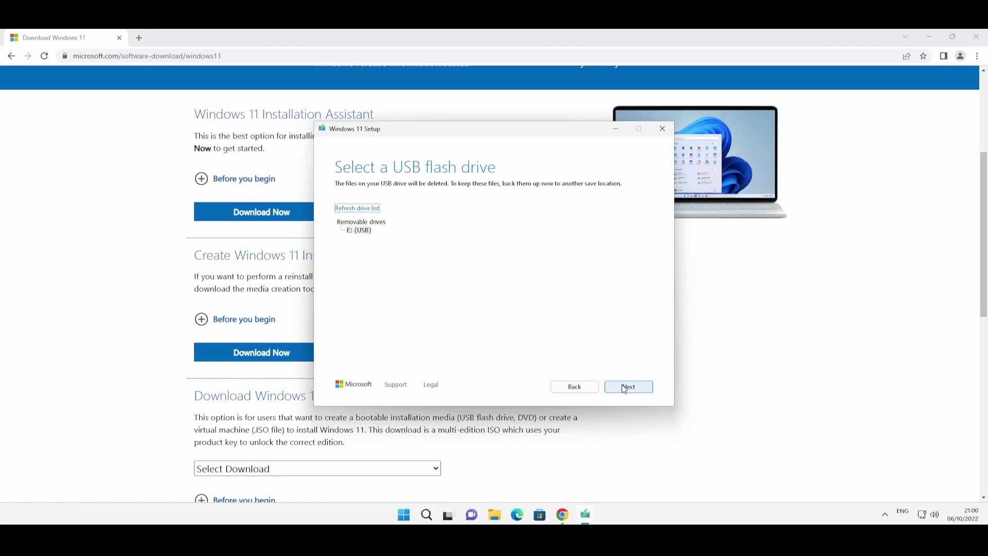
left_click(625, 388)
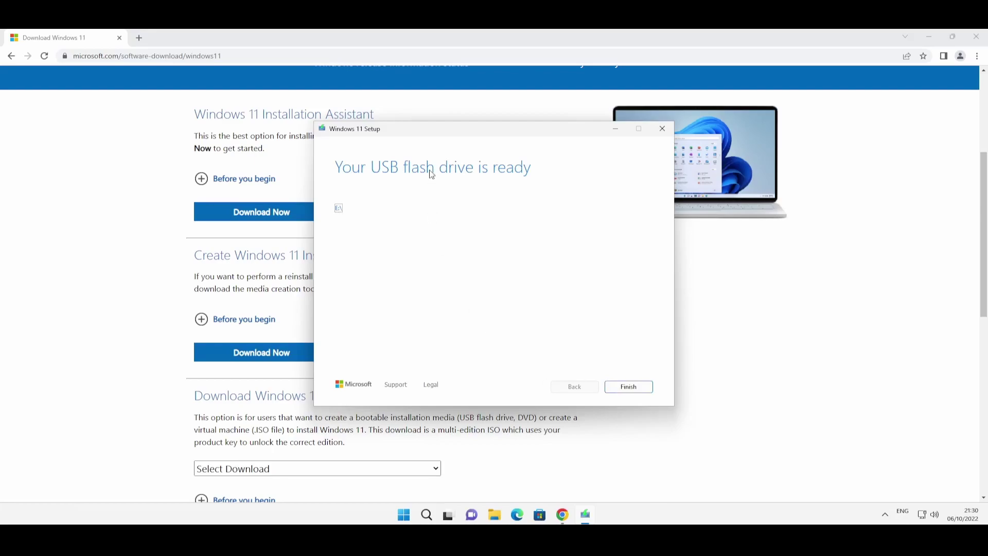
left_click(624, 387)
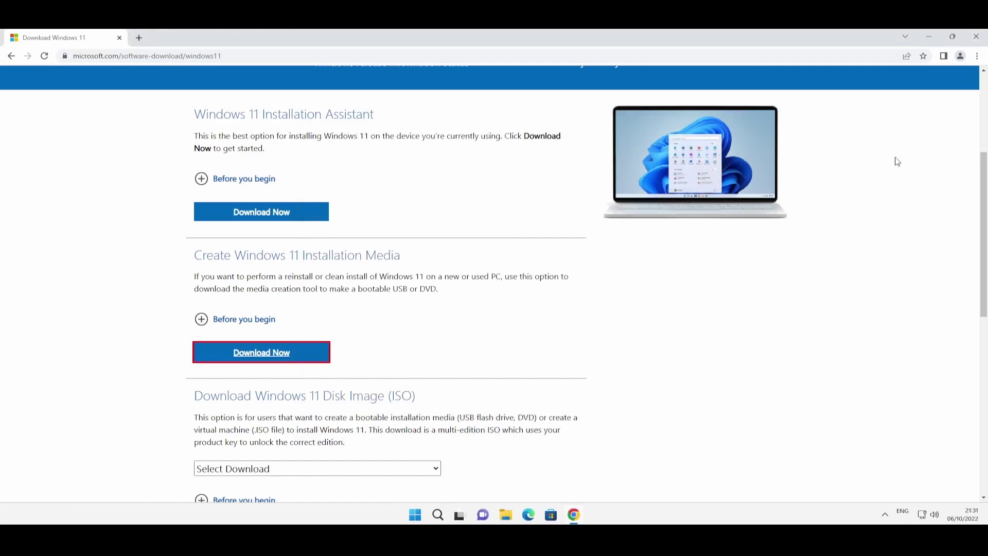
left_click(972, 45)
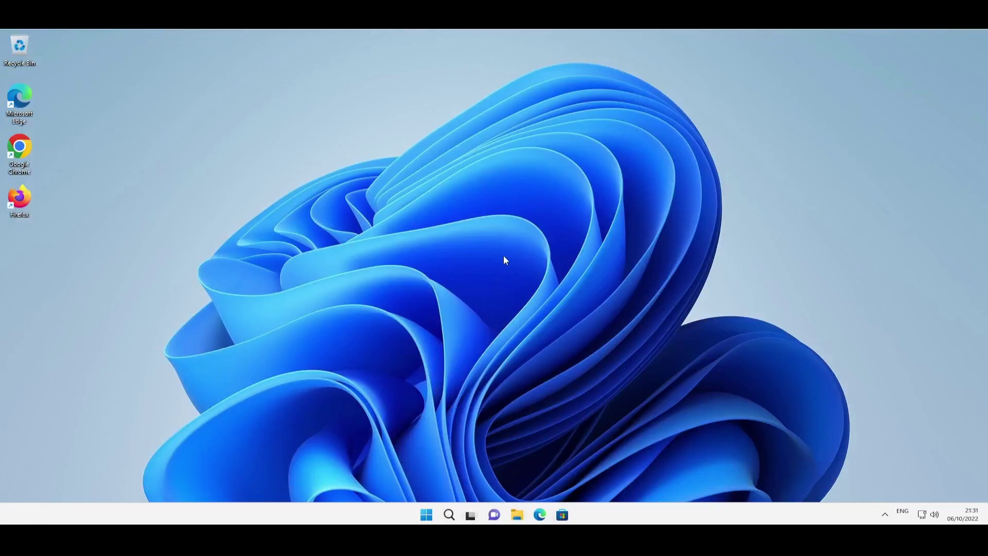
Launch Registry Editor with the regedit command and allow it to make changes to the device
key("super+r")
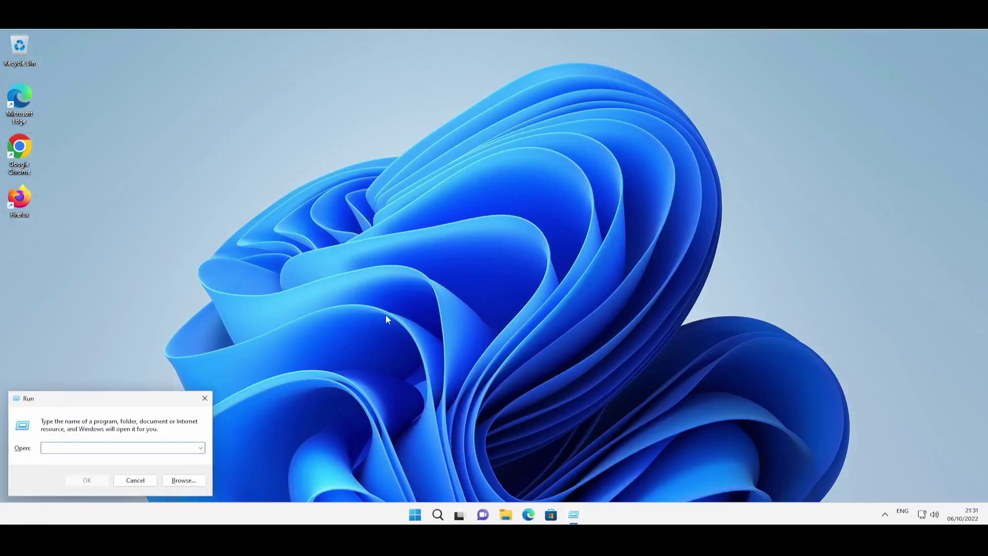
type("regedit")
key("Return")
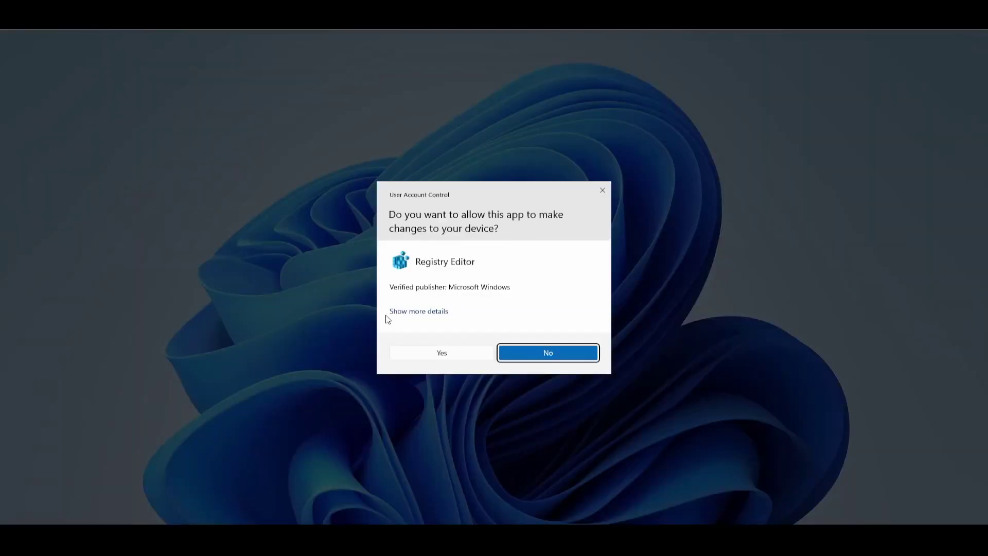
left_click(420, 358)
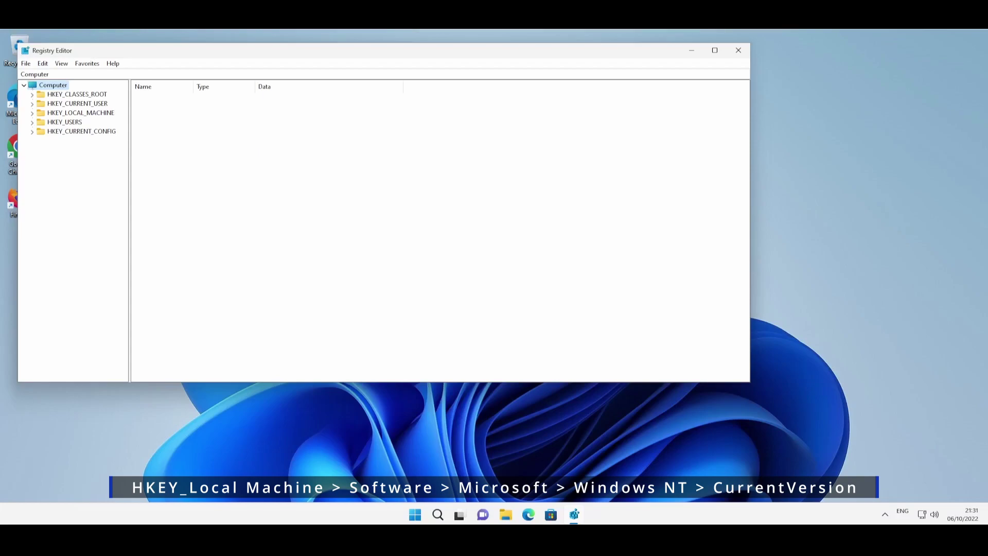
Open the registry key HKEY_LOCAL_MACHINE\SOFTWARE\Microsoft\Windows NT\CurrentVersion
left_click(32, 113)
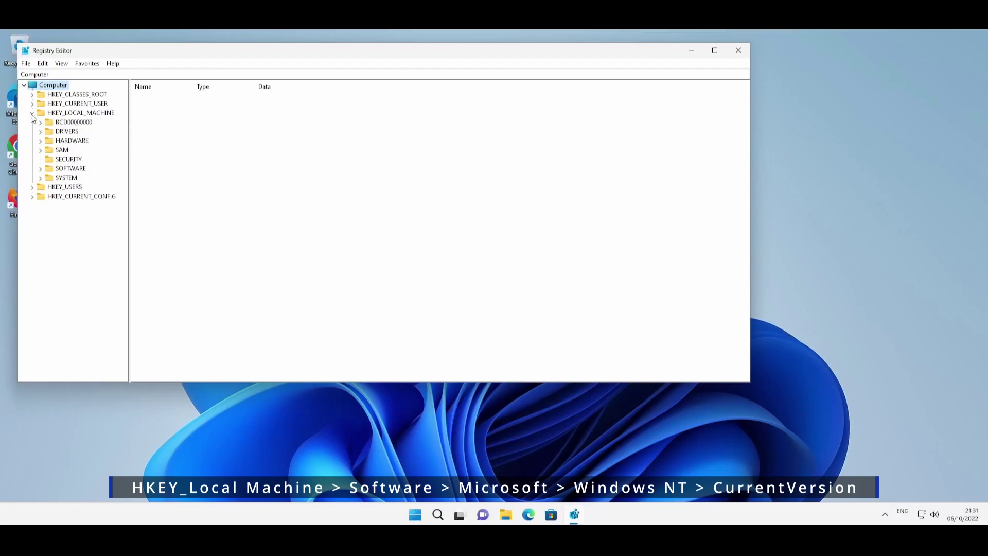
left_click(40, 168)
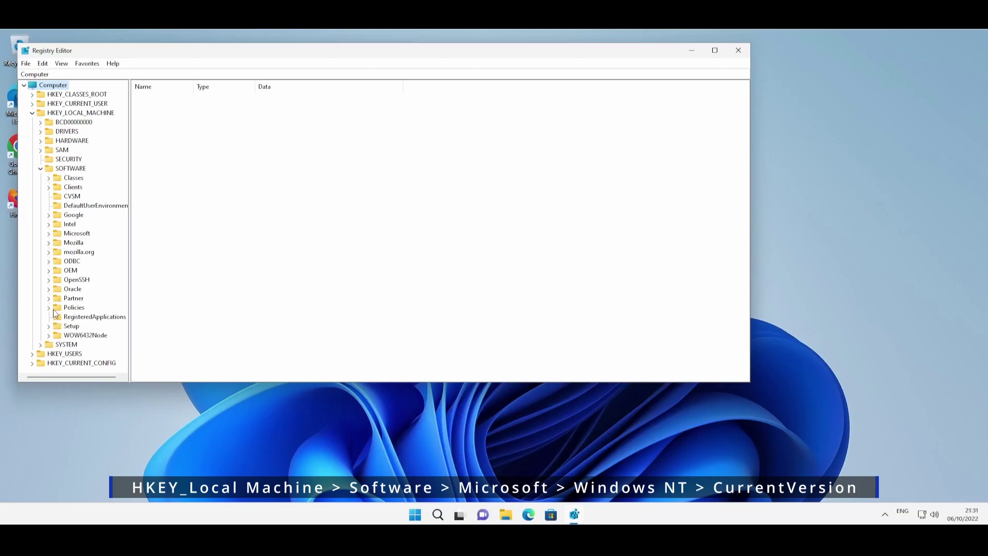
left_click(49, 233)
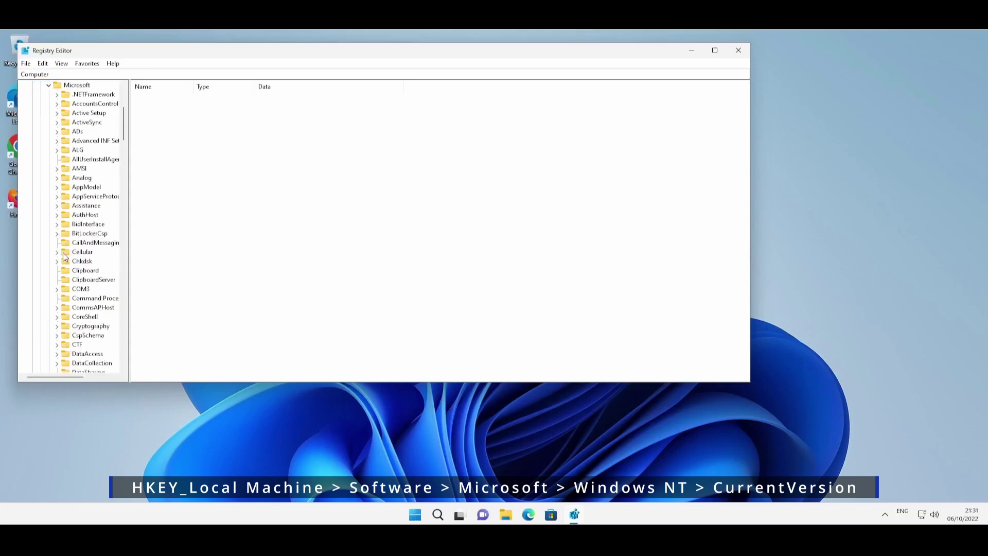
scroll(74, 265, "down", 6)
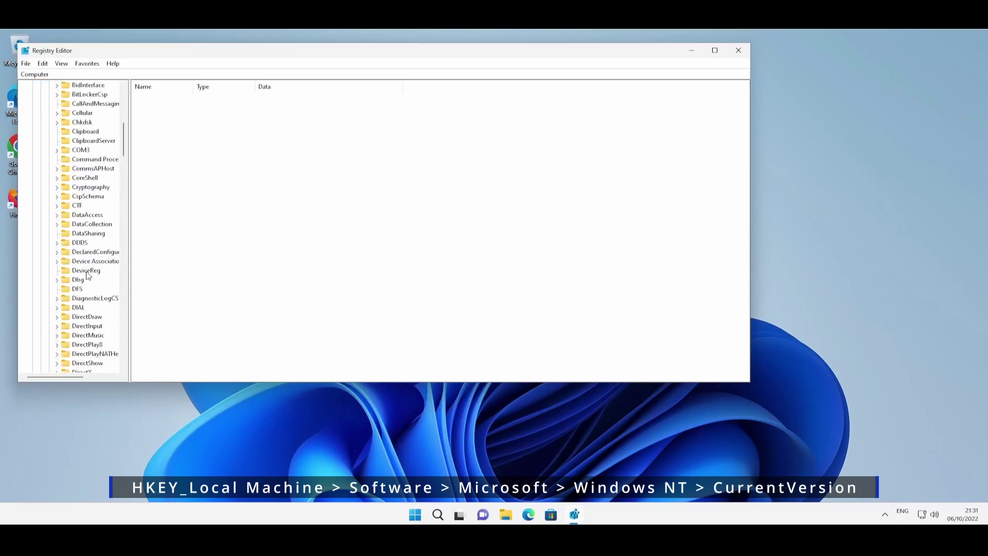
scroll(86, 275, "down", 12)
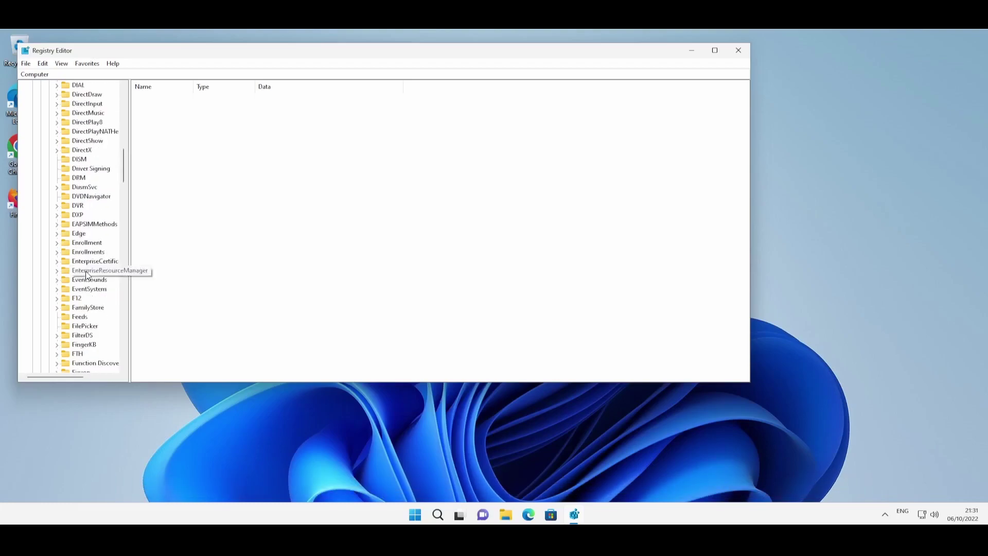
scroll(86, 275, "down", 13)
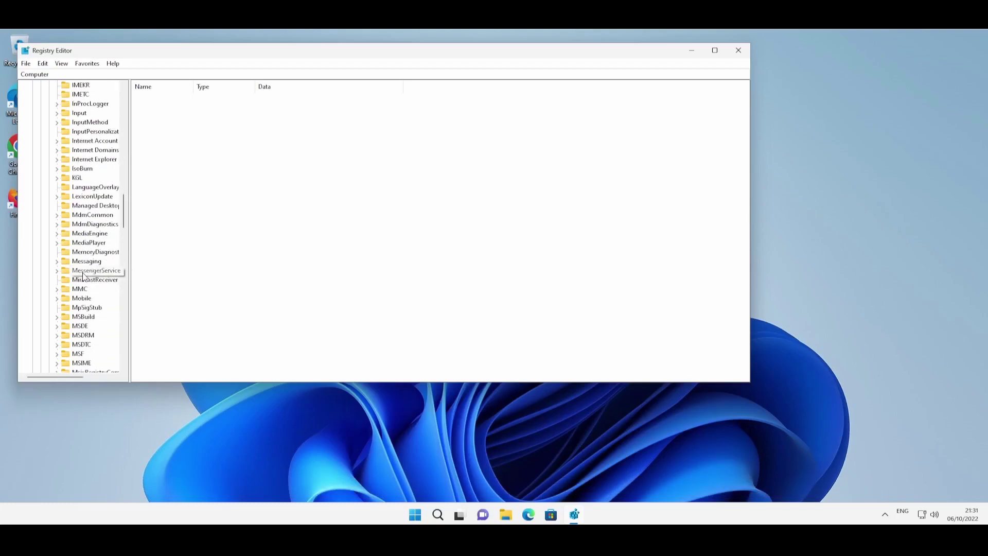
scroll(80, 278, "down", 13)
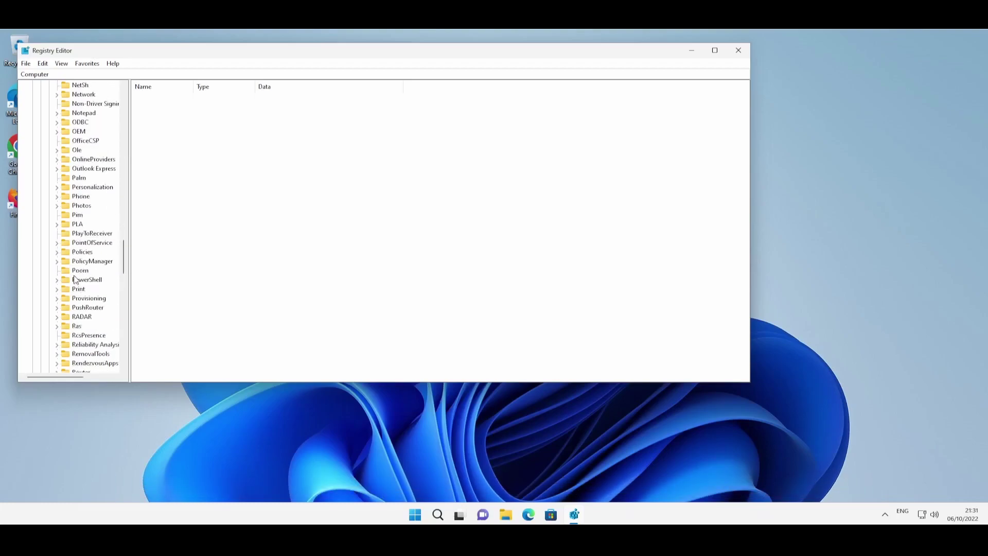
scroll(71, 279, "down", 13)
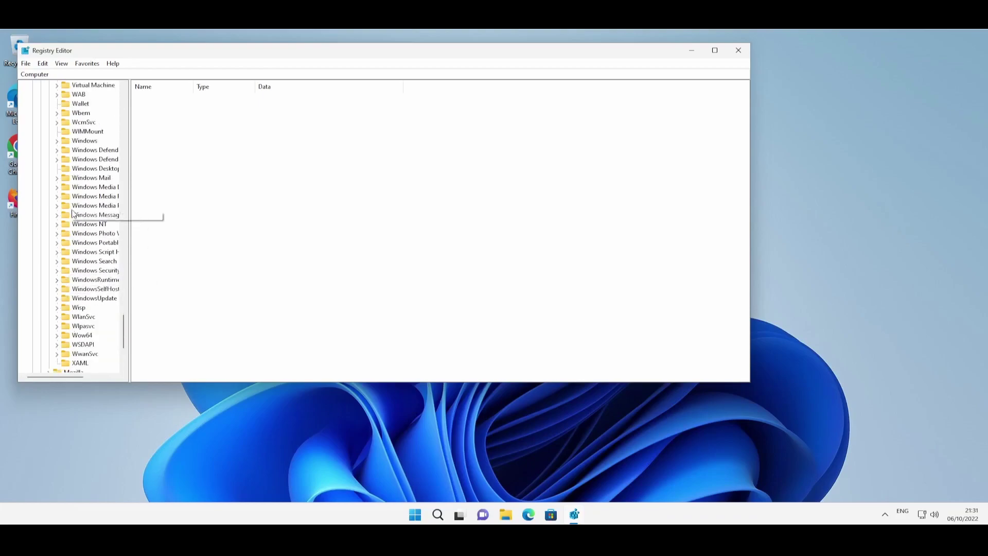
left_click(57, 225)
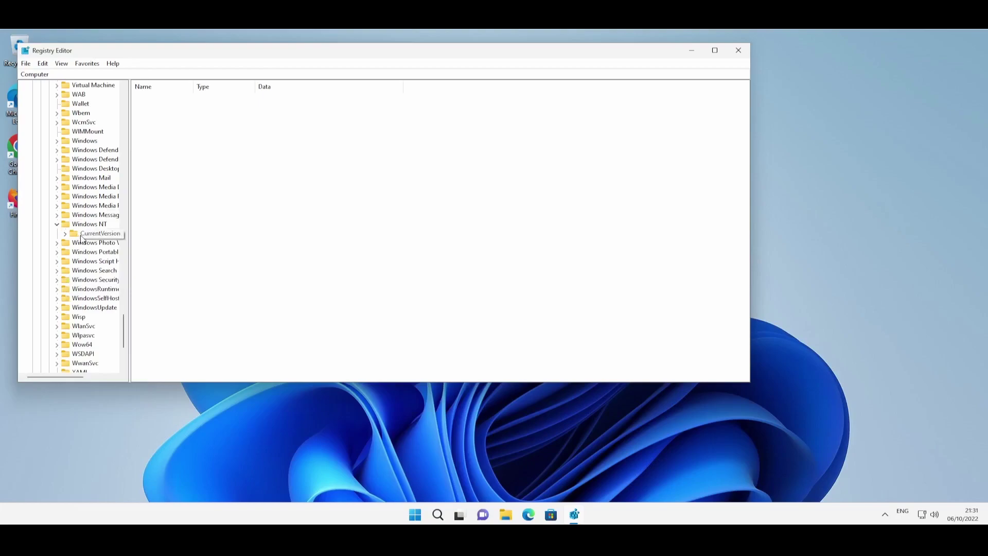
left_click(78, 237)
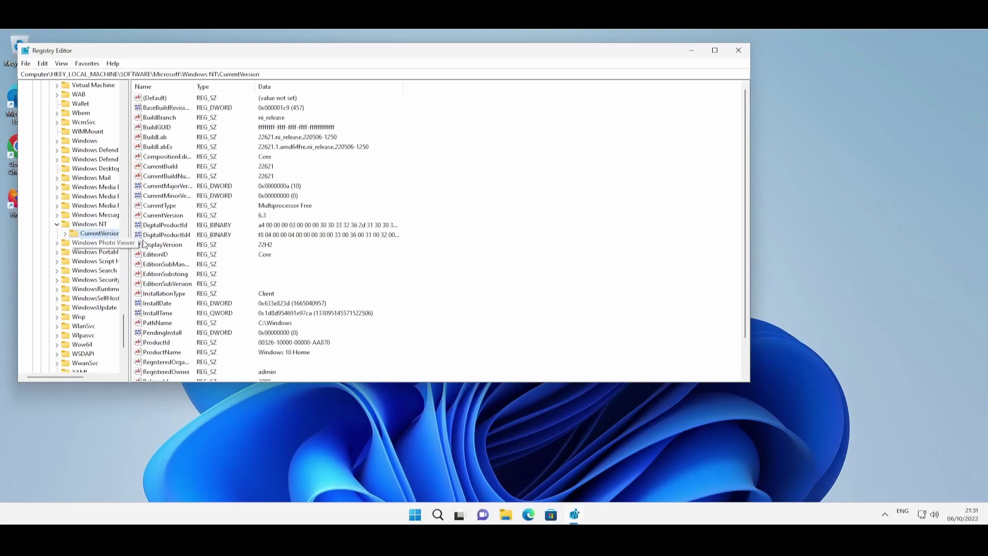
Set the EditionID string value in the CurrentVersion key to Professional
double_click(157, 255)
type("Professional")
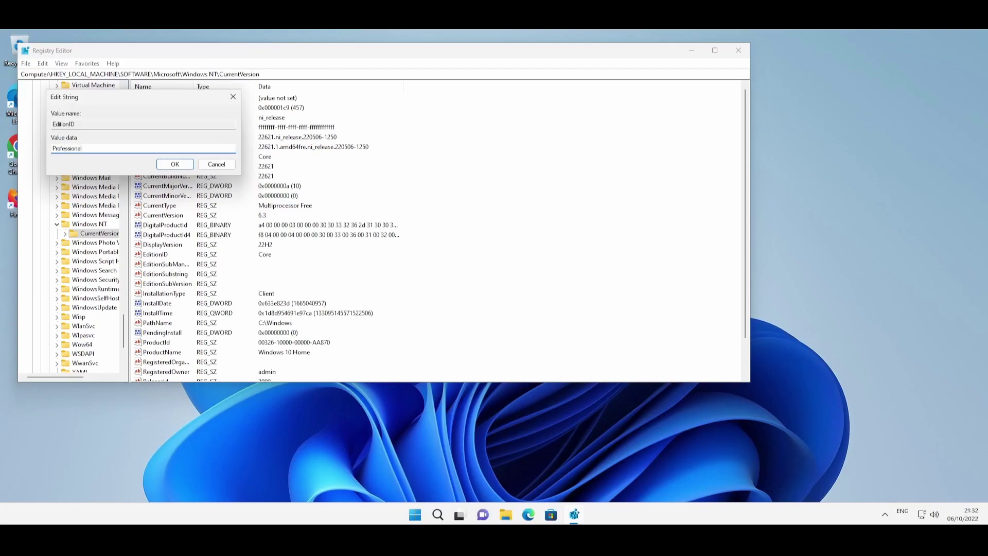
left_click(165, 165)
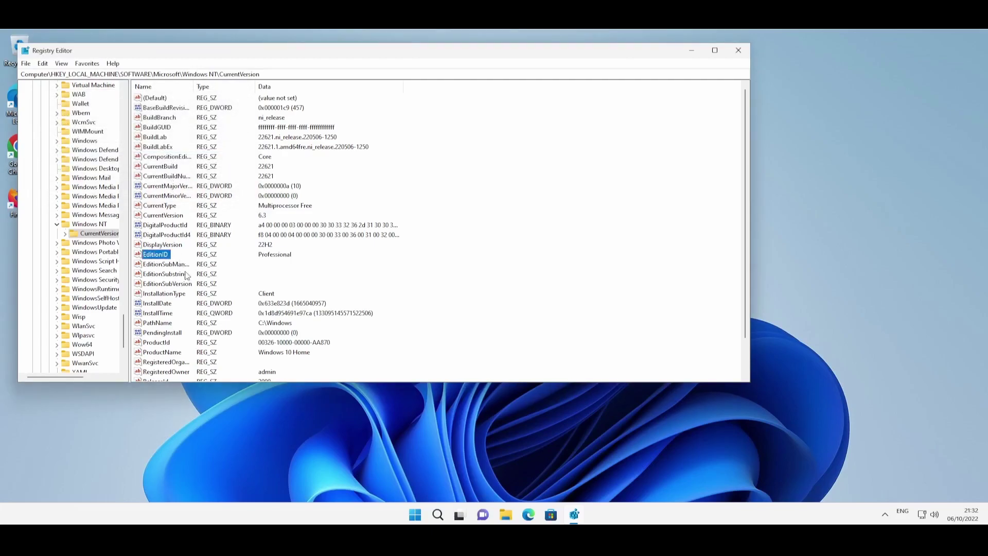
Set the ProductName string value in the CurrentVersion key to Windows 10 Professional
double_click(176, 352)
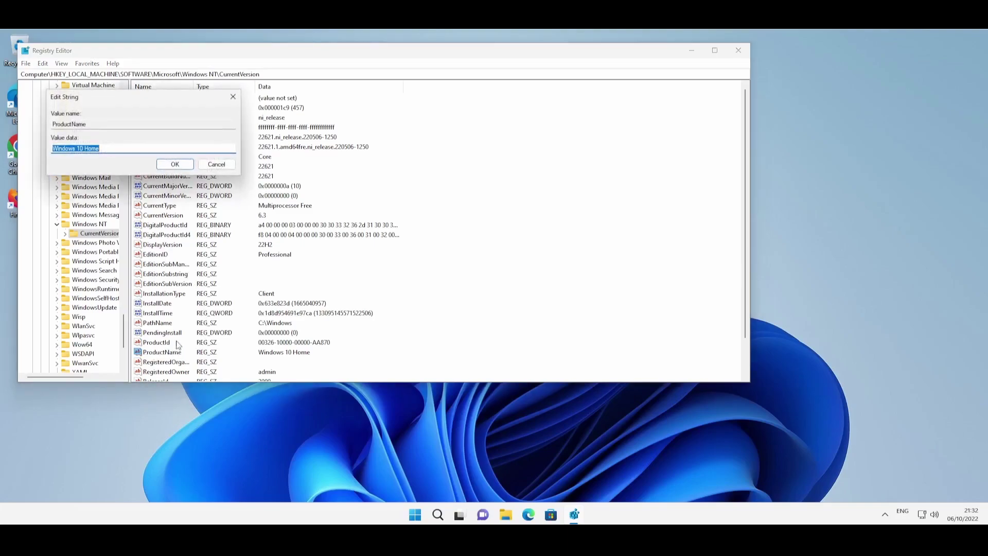
double_click(97, 148)
type("Professional")
key("Return")
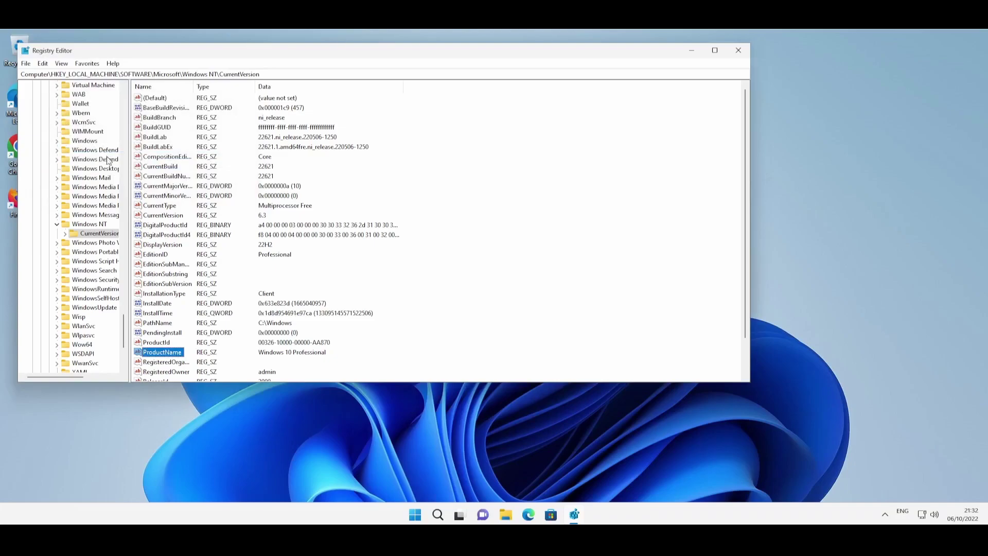
Collapse the Windows NT key and its parent Microsoft key under HKEY_LOCAL_MACHINE\SOFTWARE
left_click(57, 225)
scroll(63, 216, "up", 10)
scroll(65, 212, "up", 20)
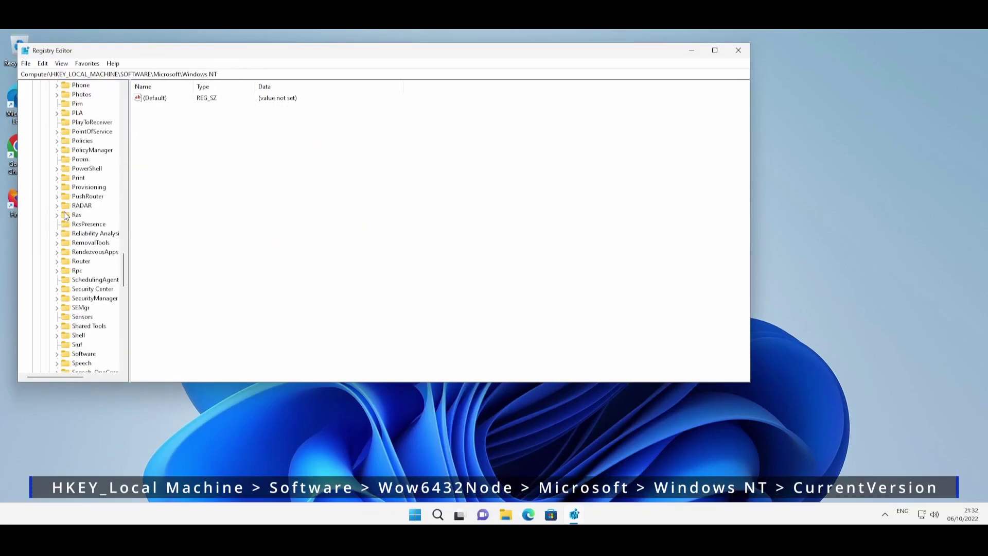
scroll(65, 215, "up", 20)
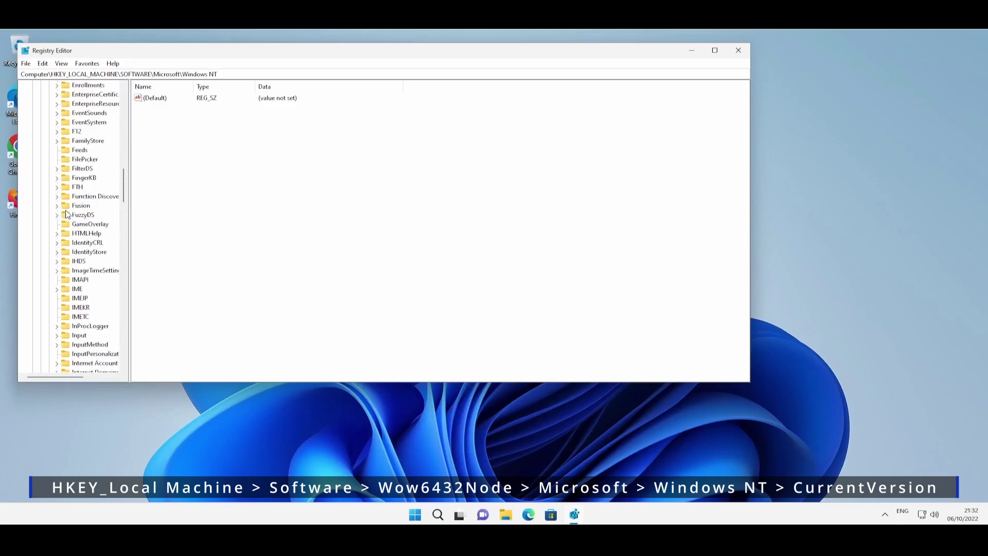
scroll(66, 214, "up", 4)
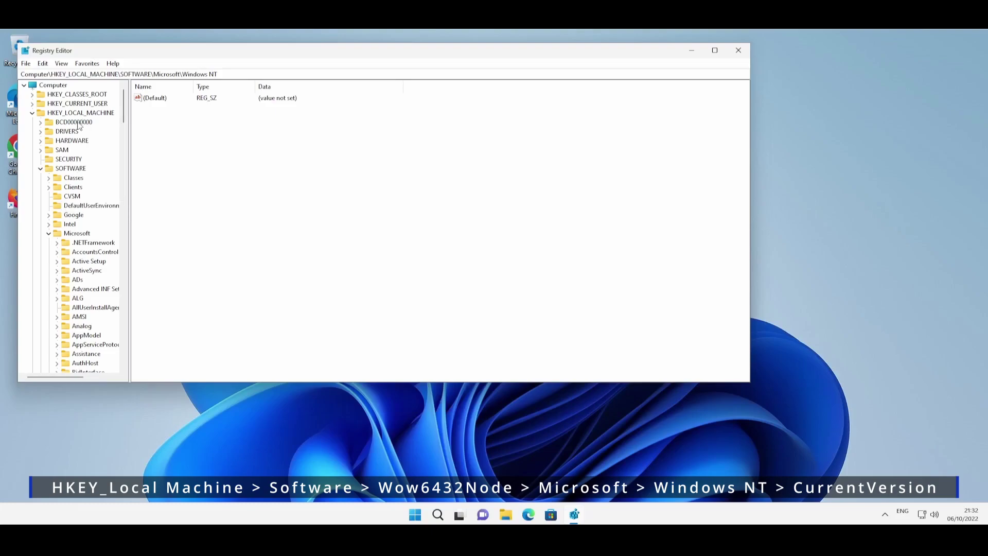
left_click(48, 233)
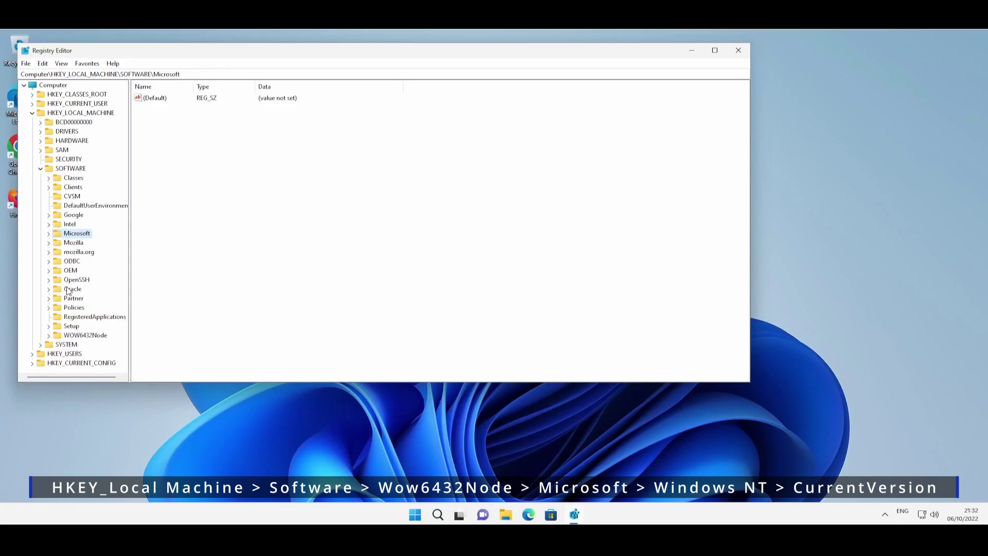
Open the registry key HKEY_LOCAL_MACHINE\SOFTWARE\WOW6432Node\Microsoft\Windows NT\CurrentVersion
left_click(49, 335)
scroll(67, 334, "down", 1)
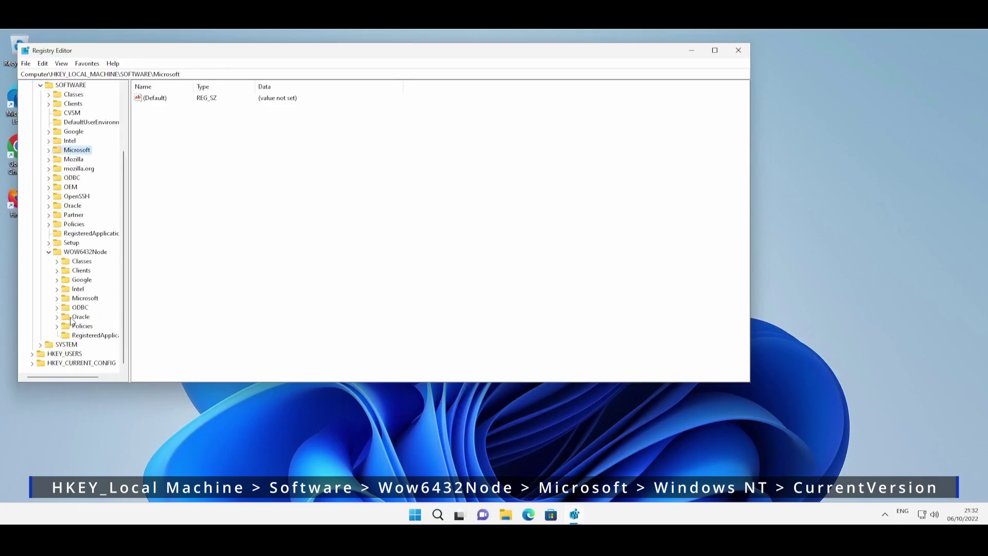
left_click(57, 298)
scroll(72, 320, "down", 6)
scroll(71, 319, "down", 20)
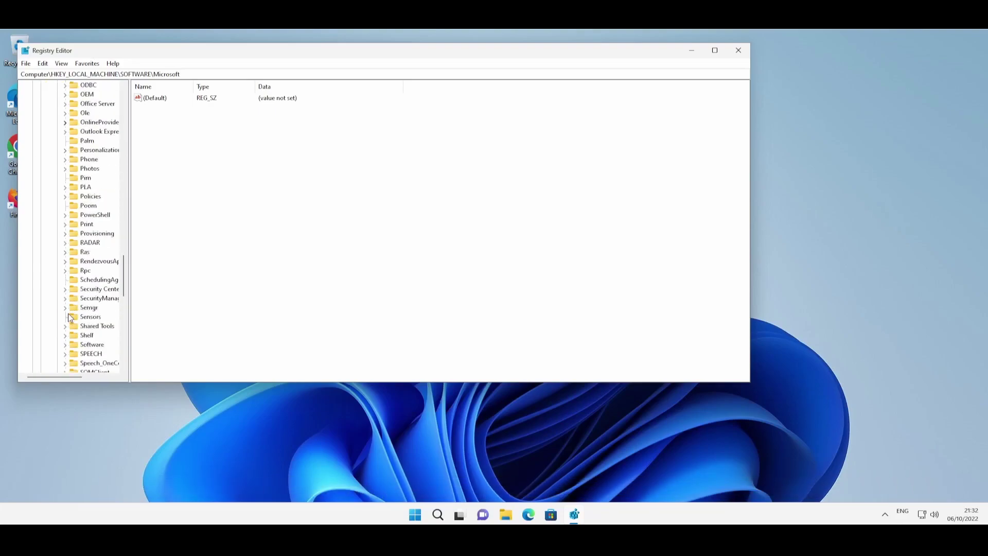
scroll(69, 313, "down", 8)
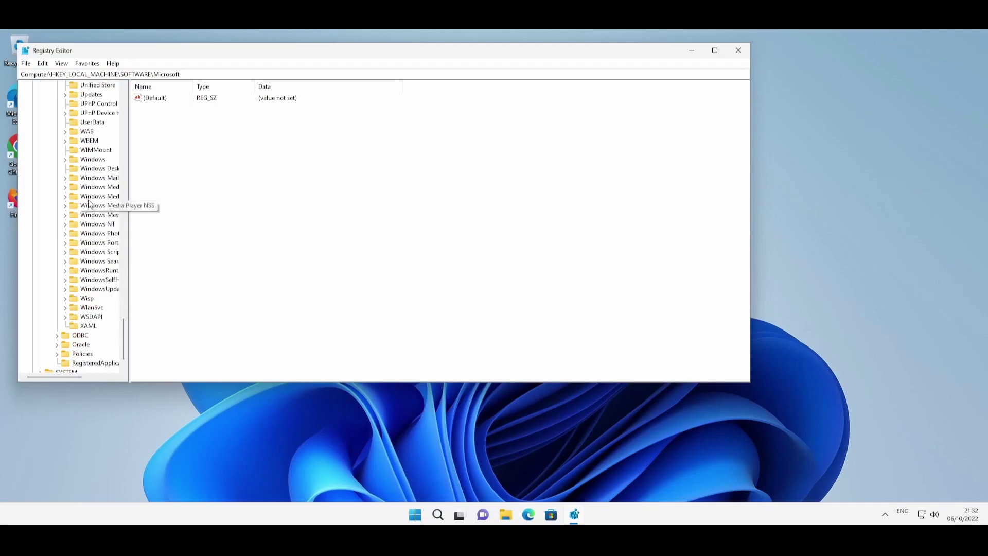
left_click(65, 224)
left_click(88, 234)
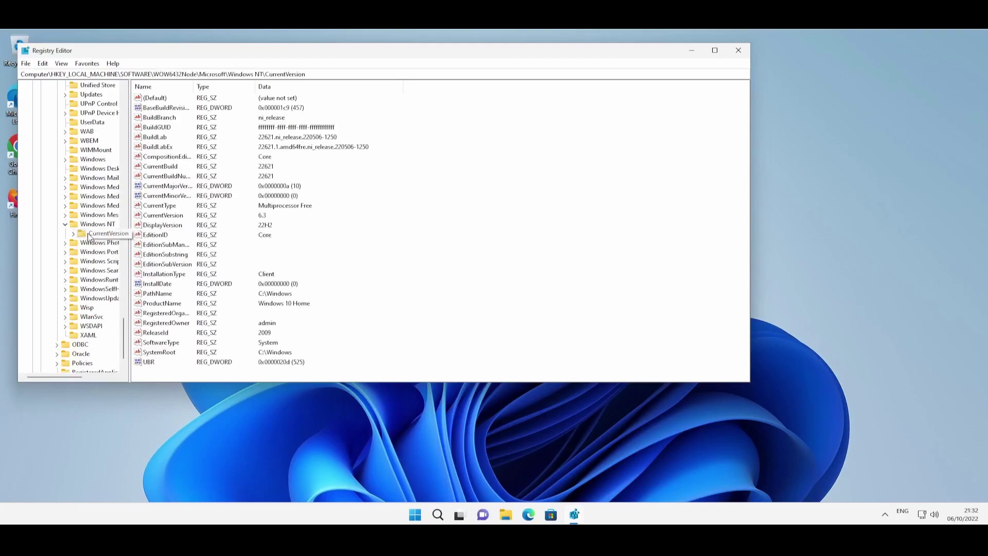
Set the EditionID string value in the WOW6432Node CurrentVersion key to Professional
double_click(187, 235)
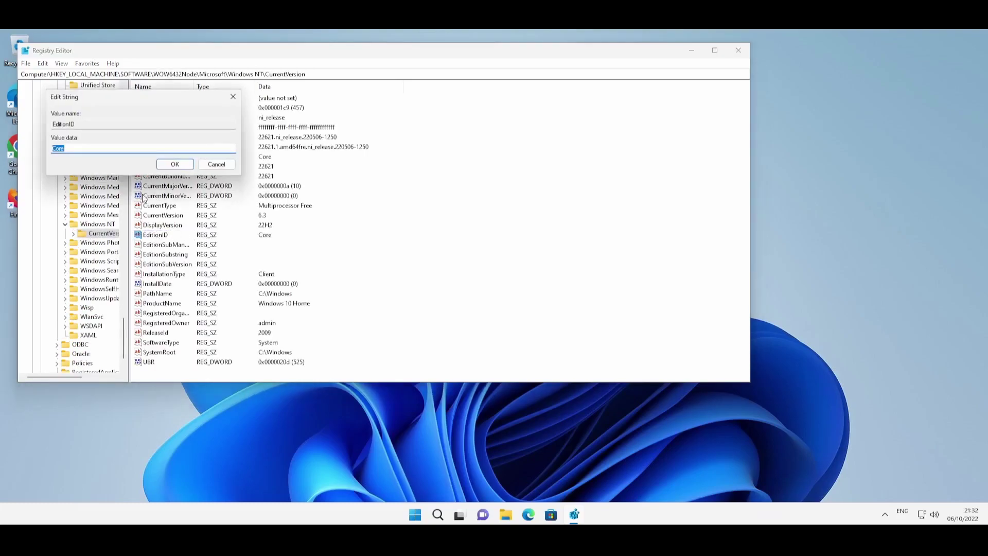
type("Professional")
key("Return")
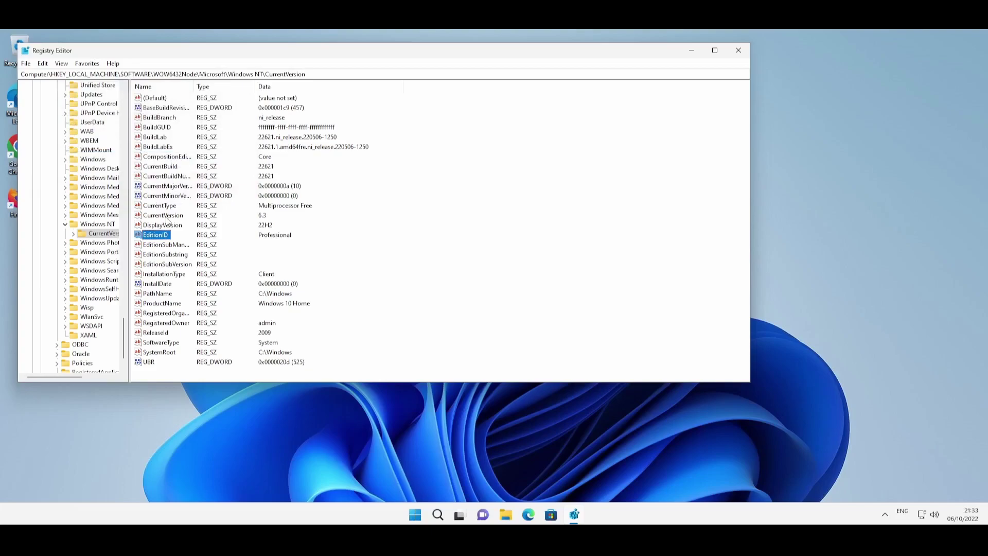
Set the ProductName string value in the WOW6432Node CurrentVersion key to Windows 10 Professional
double_click(160, 303)
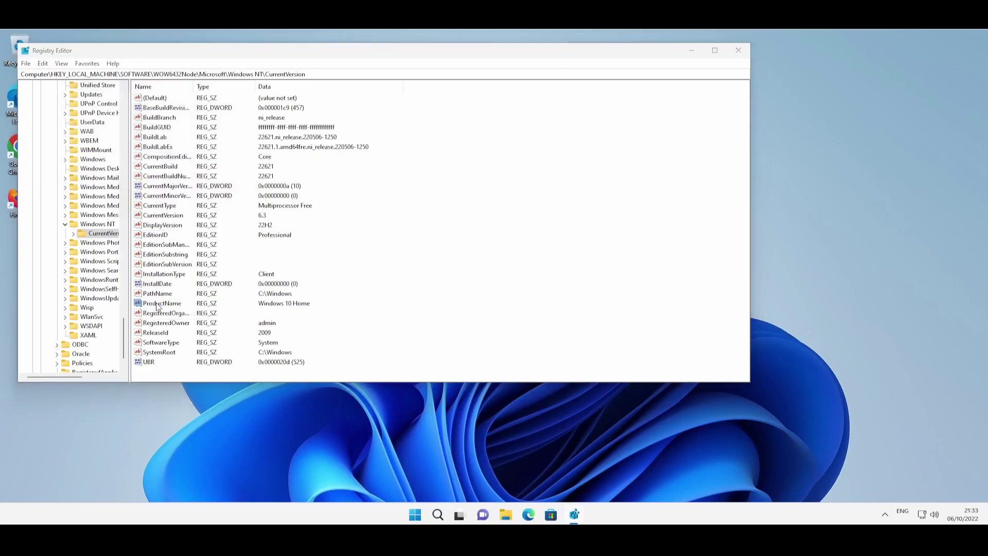
left_click(98, 149)
double_click(98, 149)
type("Profe")
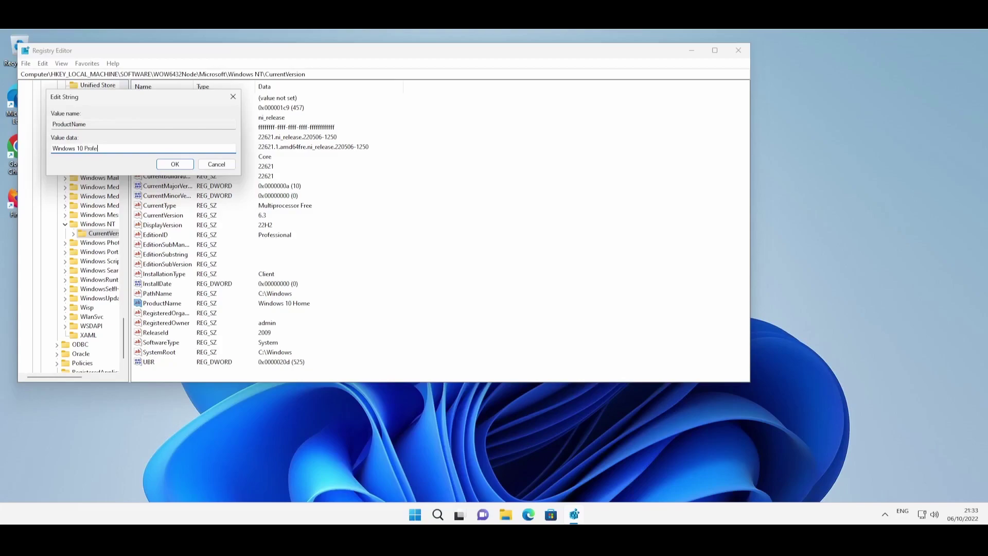
type("ssional")
key("Return")
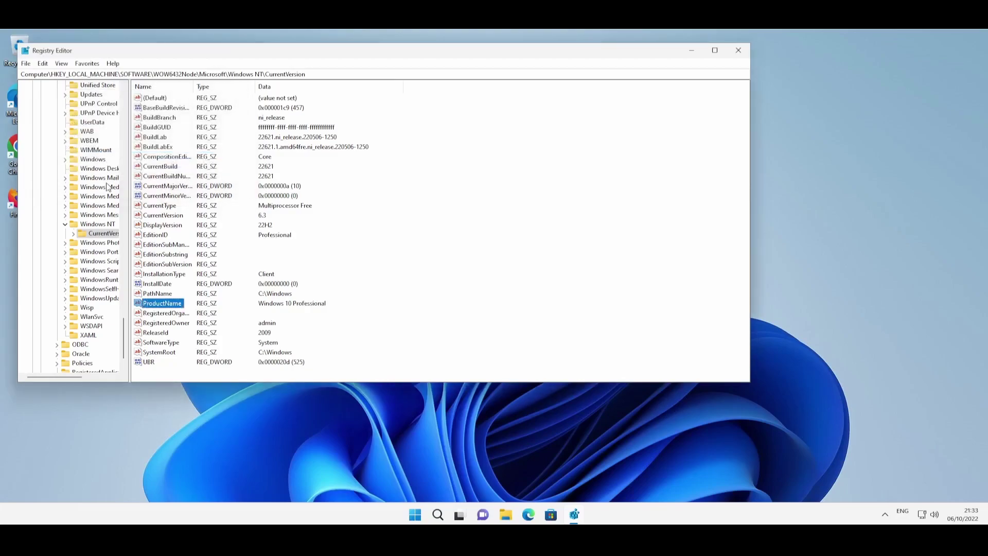
Select the Windows NT key under WOW6432Node\Microsoft and close the Registry Editor
left_click(72, 225)
scroll(81, 242, "up", 4)
scroll(81, 246, "up", 10)
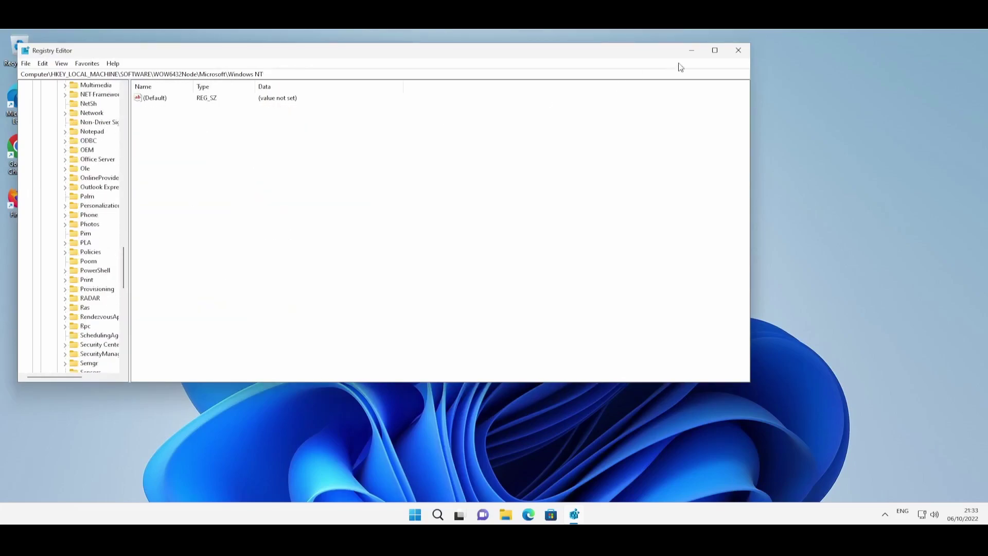
left_click(739, 51)
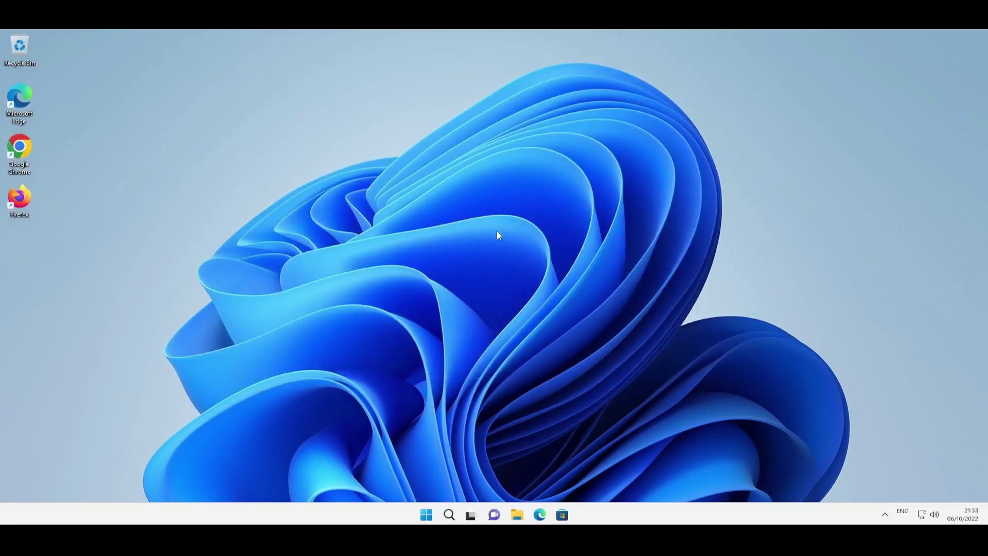
Run setup from the ESD-USB (E:) drive with permission to make changes, and accept the Windows 11 licence terms
left_click(518, 514)
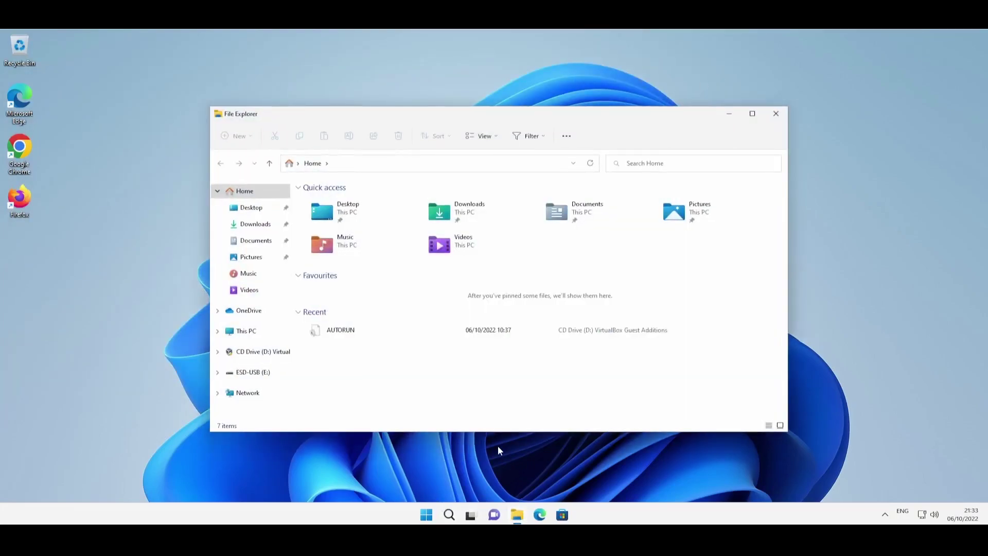
left_click(273, 373)
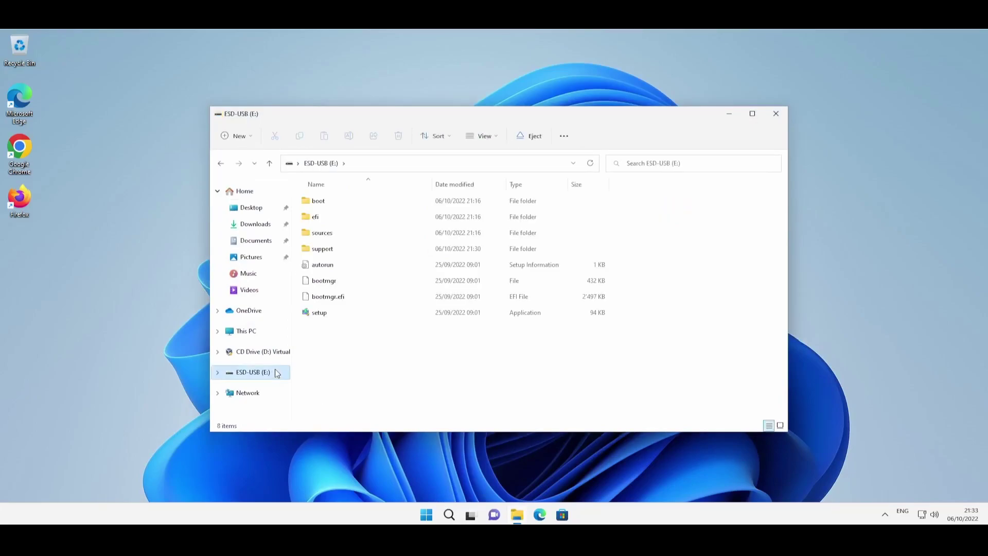
double_click(347, 317)
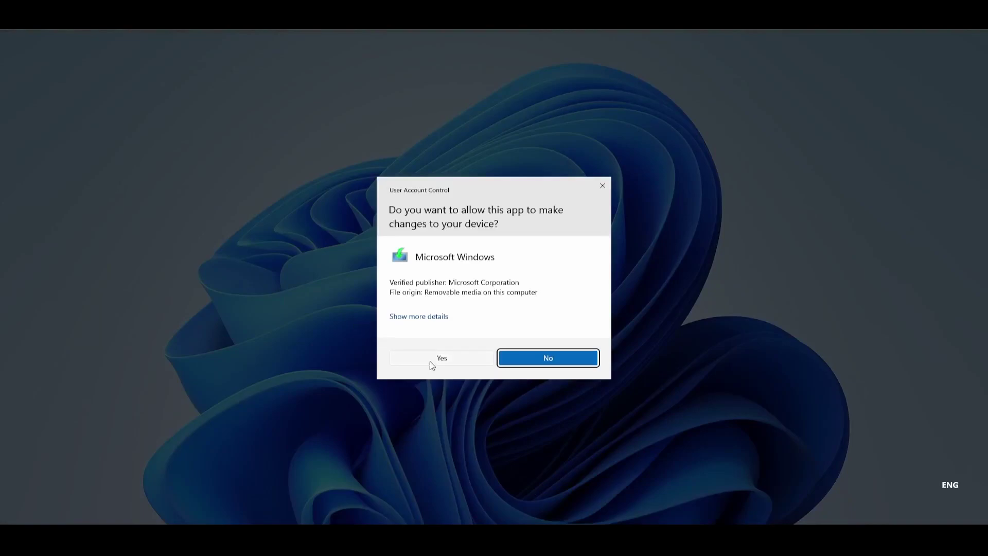
left_click(432, 365)
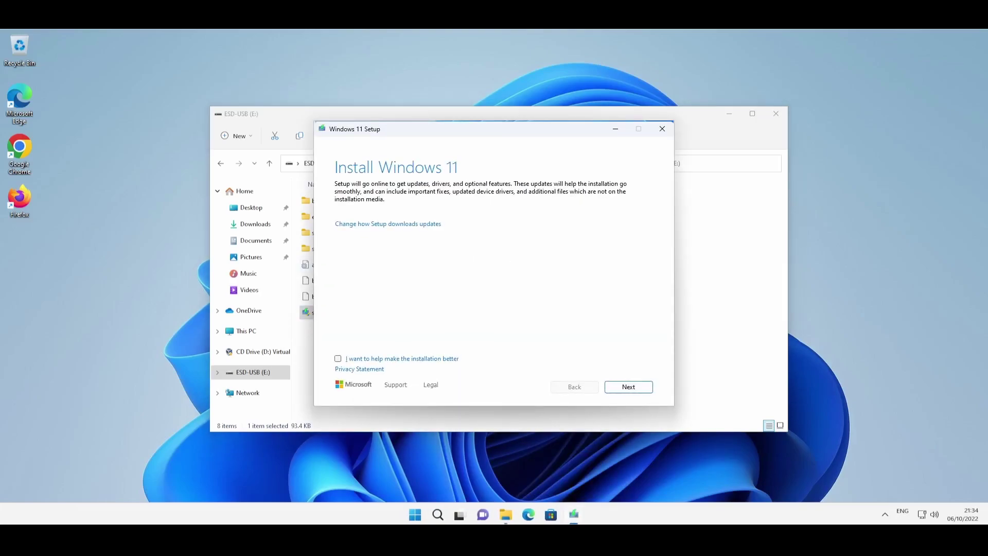
left_click(643, 390)
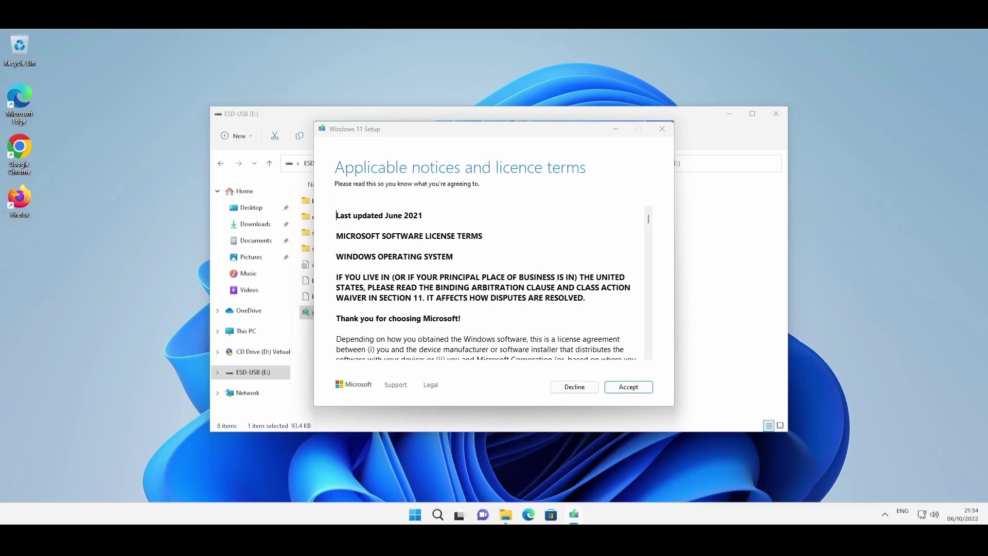
left_click(609, 385)
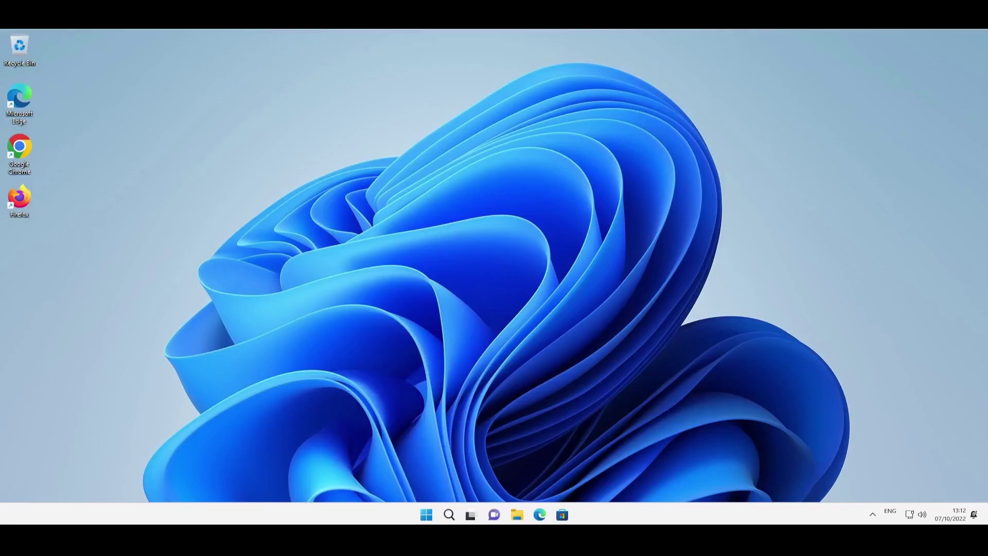
Open the product key change dialog from the Activation page of the System settings
left_click(426, 514)
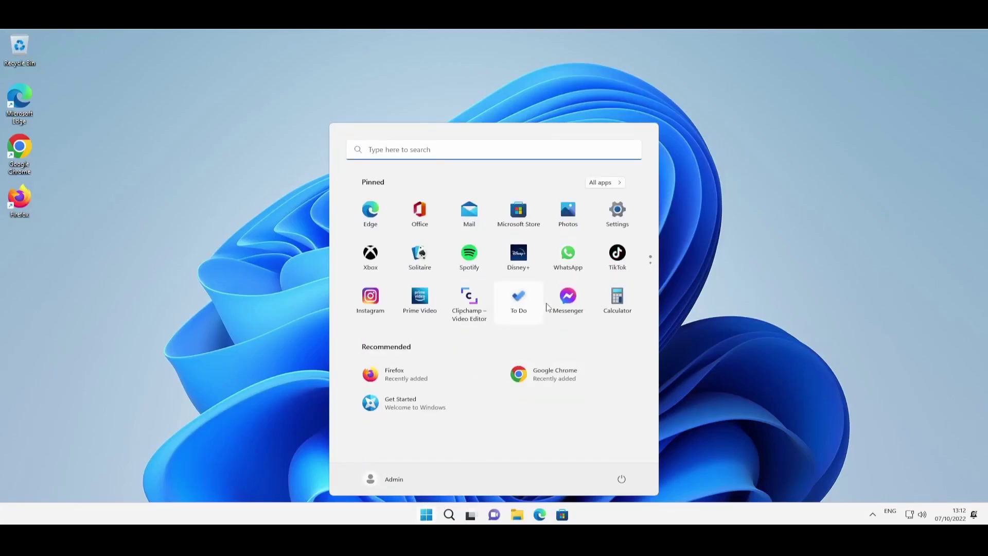
left_click(608, 224)
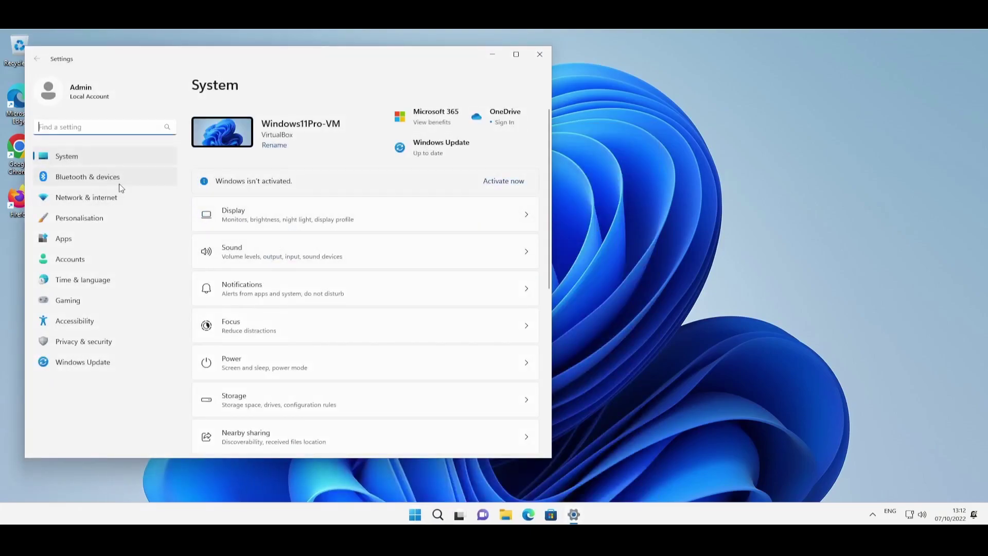
scroll(268, 379, "down", 3)
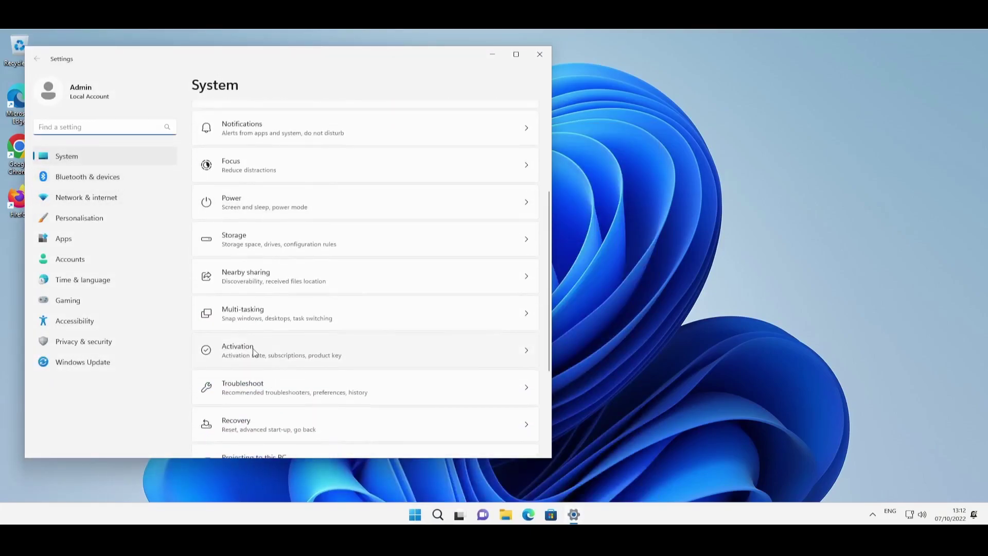
left_click(275, 361)
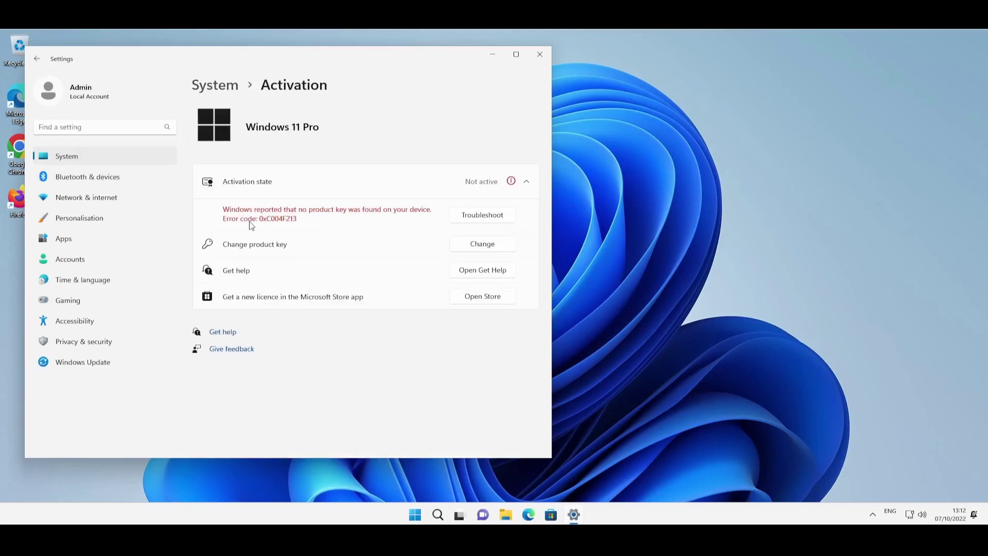
left_click(458, 246)
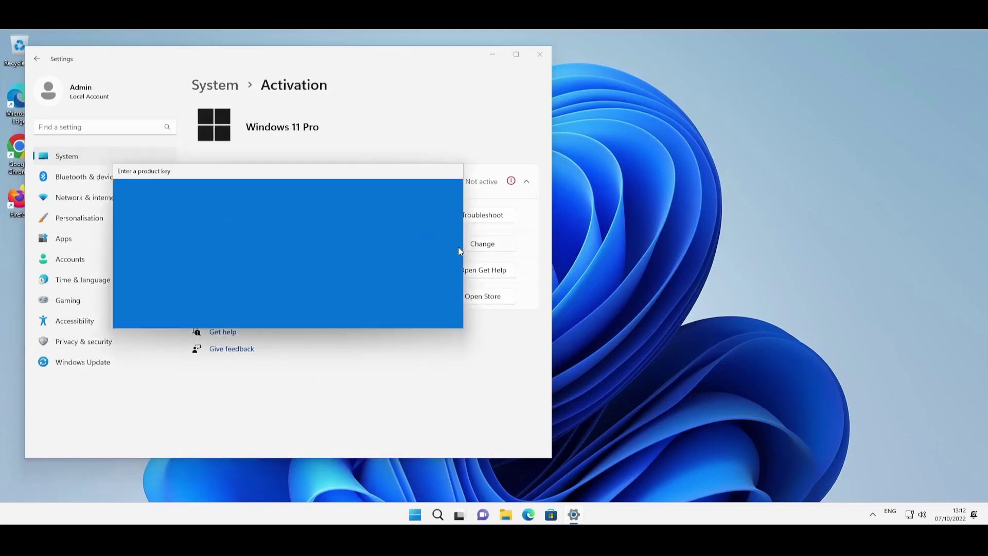